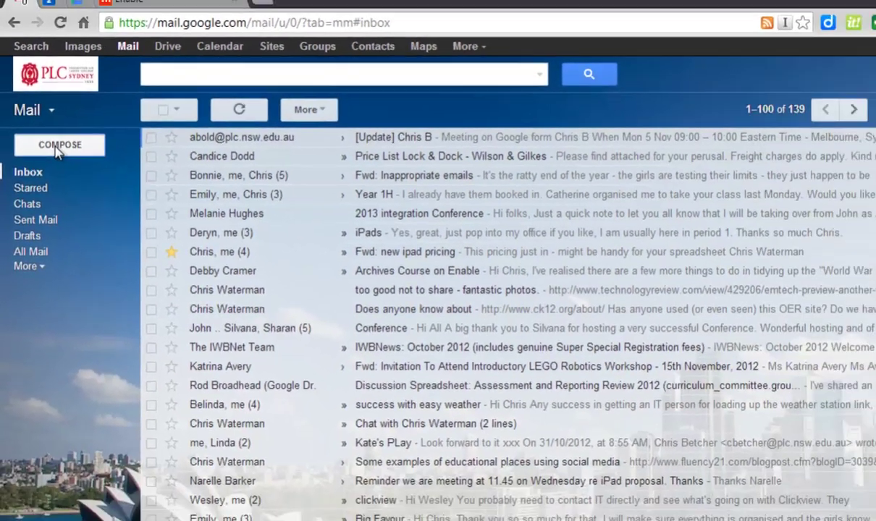
# Start a blank New Message draft with COMPOSE, its signature already filled in
pyautogui.click(49, 142)
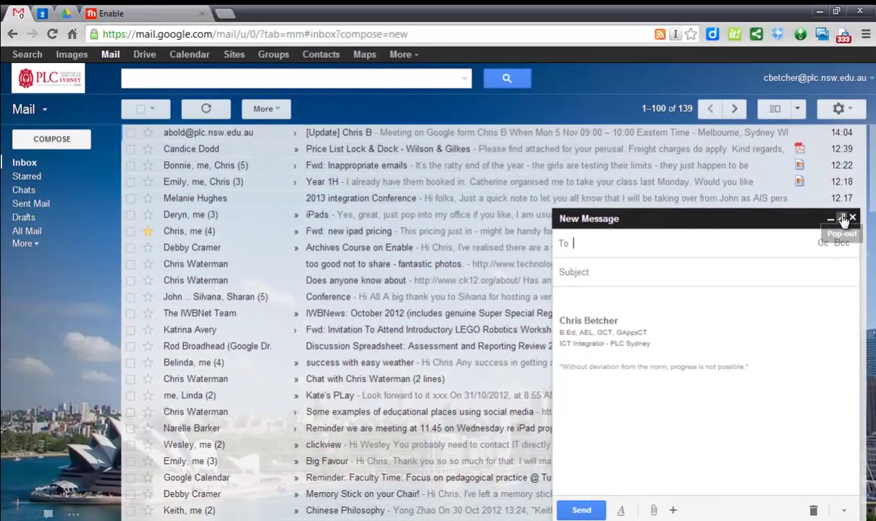
# Pop the blank draft out into its own window, drag it toward the centre, then close it
pyautogui.click(827, 90)
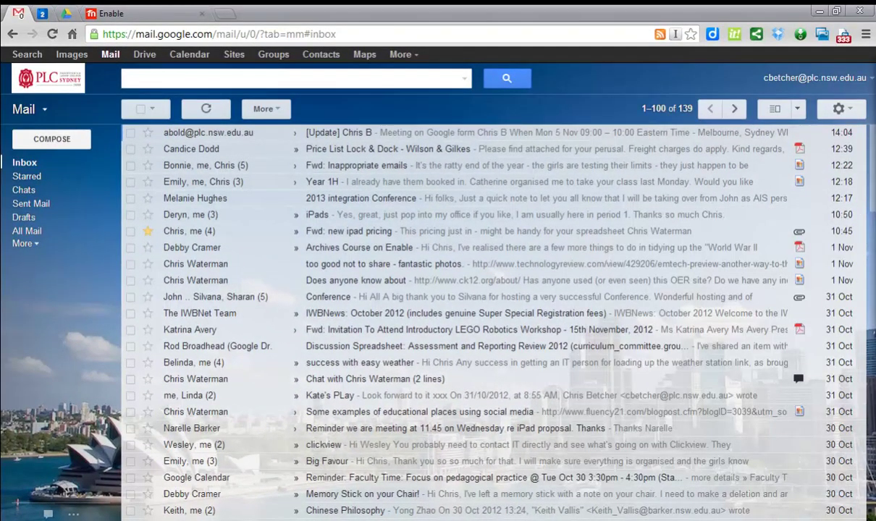
pyautogui.moveTo(731, 196)
pyautogui.mouseDown()
pyautogui.moveTo(447, 116)
pyautogui.moveTo(441, 94)
pyautogui.moveTo(487, 95)
pyautogui.mouseUp()
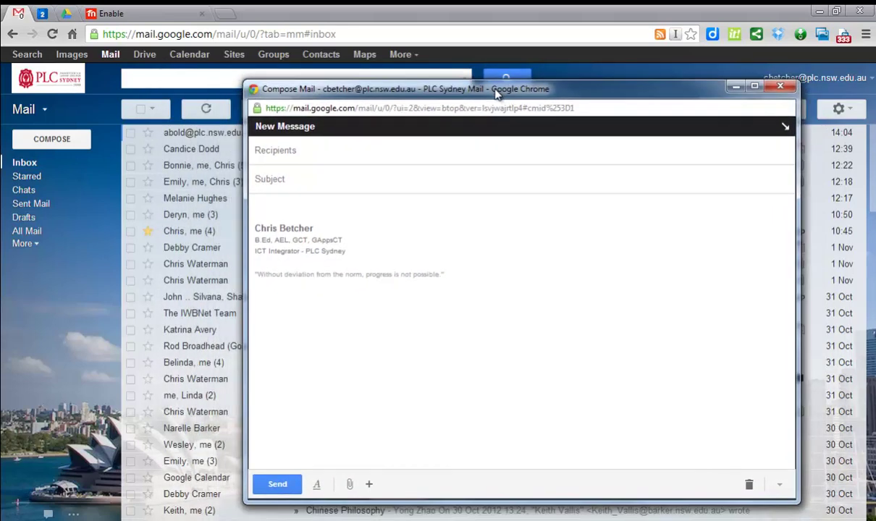
pyautogui.moveTo(683, 92)
pyautogui.mouseDown()
pyautogui.moveTo(528, 107)
pyautogui.moveTo(631, 95)
pyautogui.mouseUp()
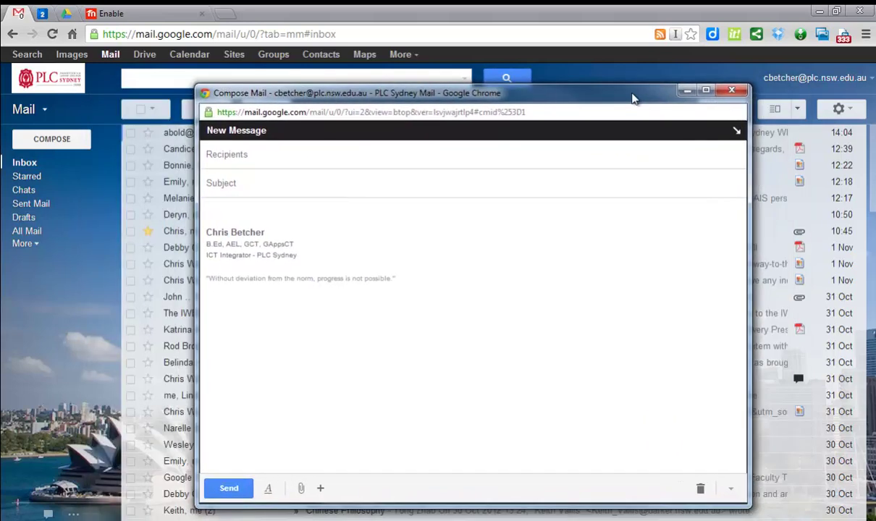
pyautogui.click(738, 90)
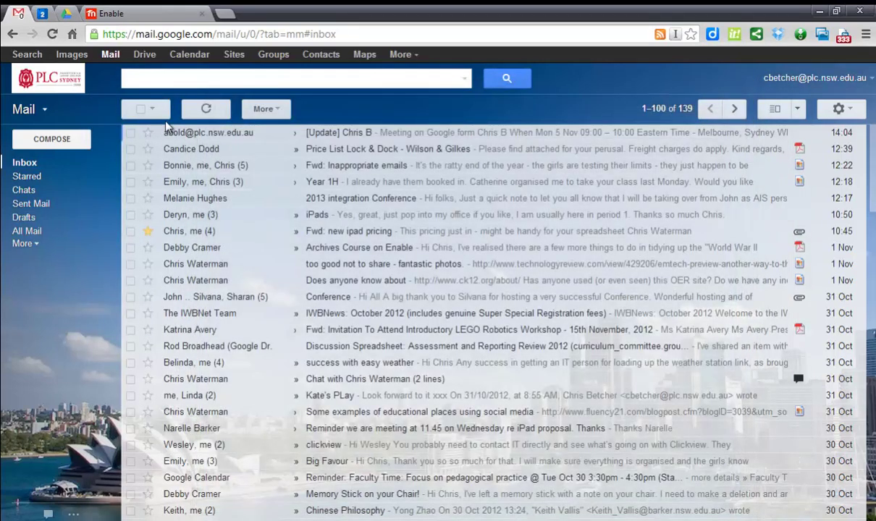
pyautogui.click(45, 142)
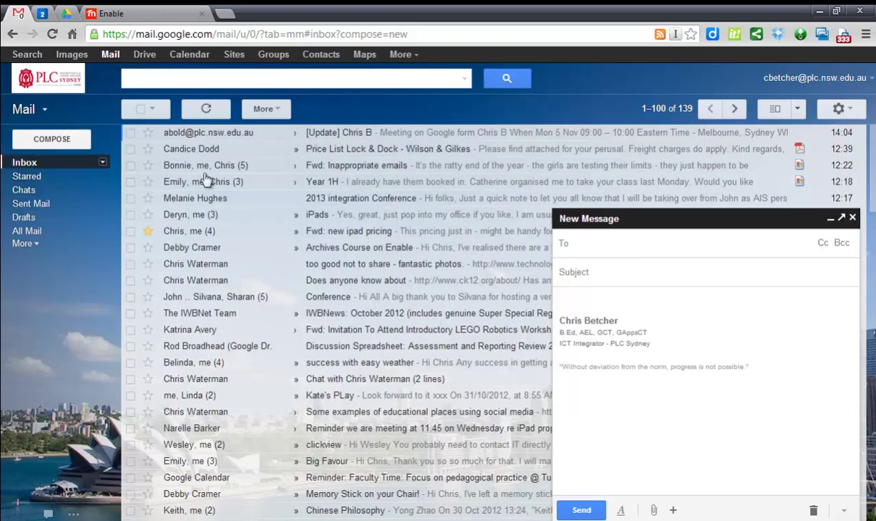
pyautogui.click(344, 150)
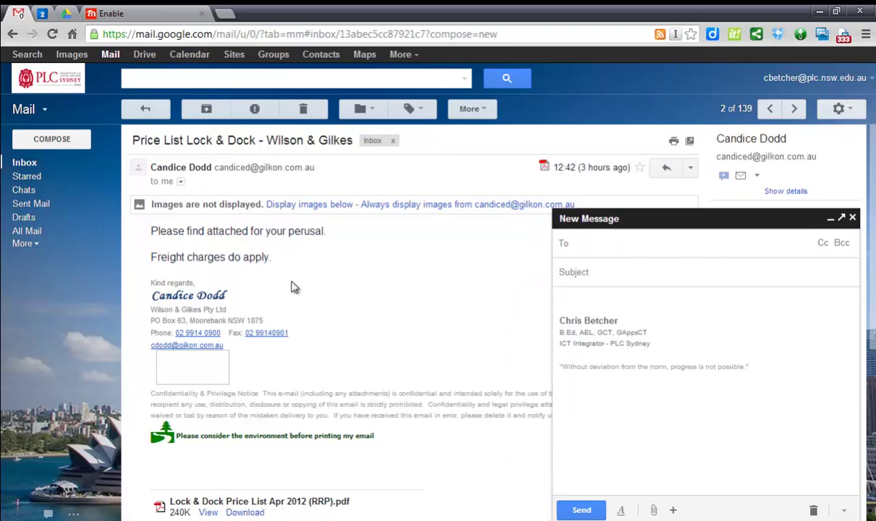
pyautogui.click(147, 112)
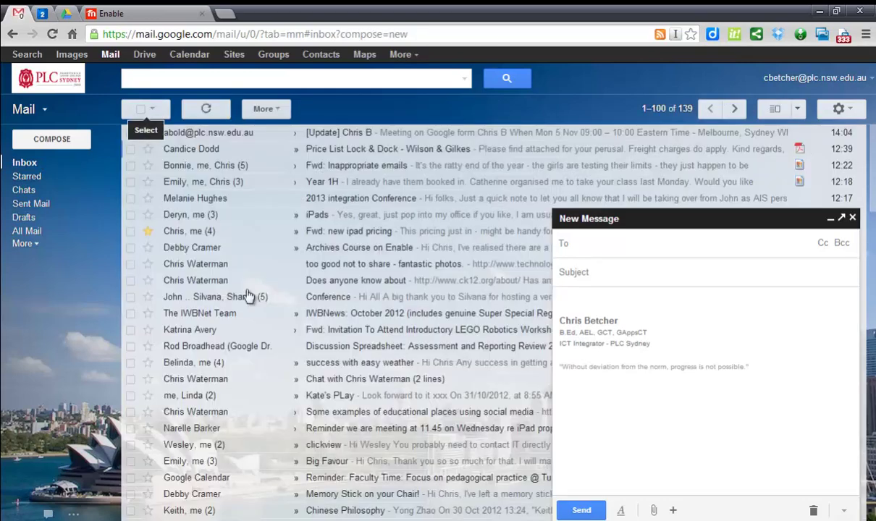
pyautogui.click(336, 302)
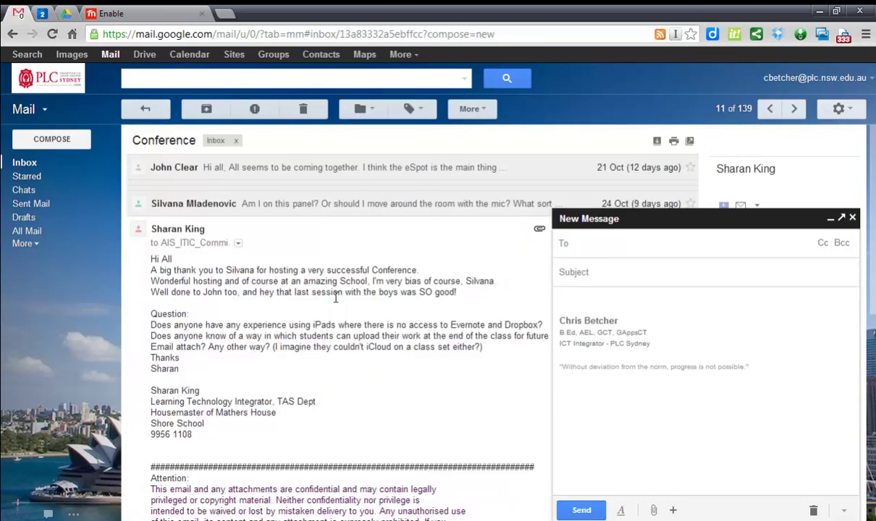
pyautogui.click(149, 113)
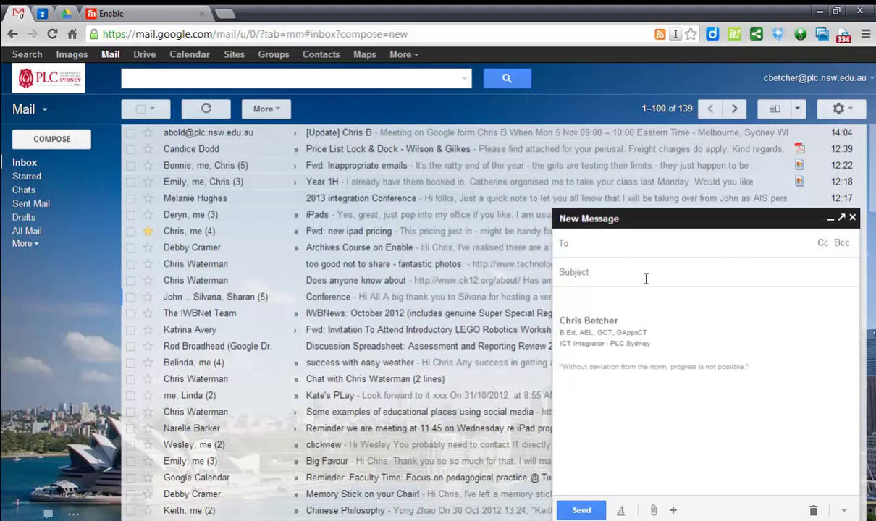
# Open a second blank draft beside the first, then close both drafts
pyautogui.click(51, 141)
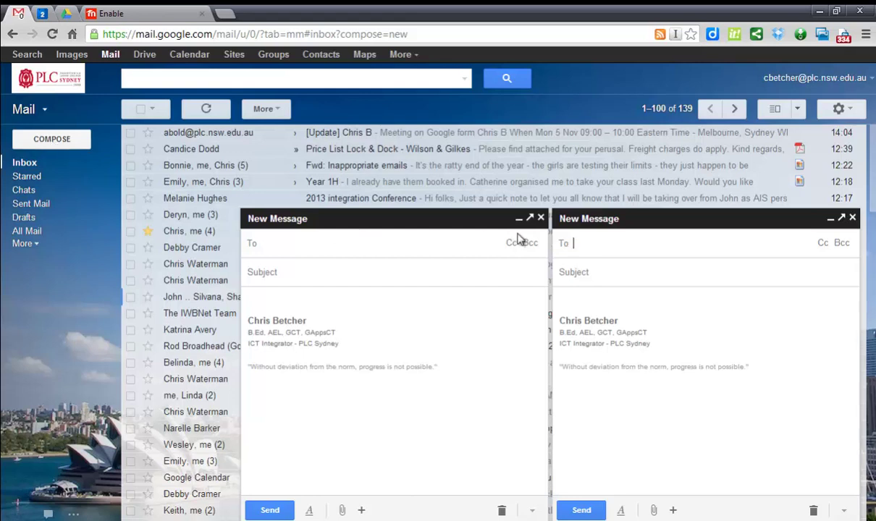
pyautogui.click(542, 218)
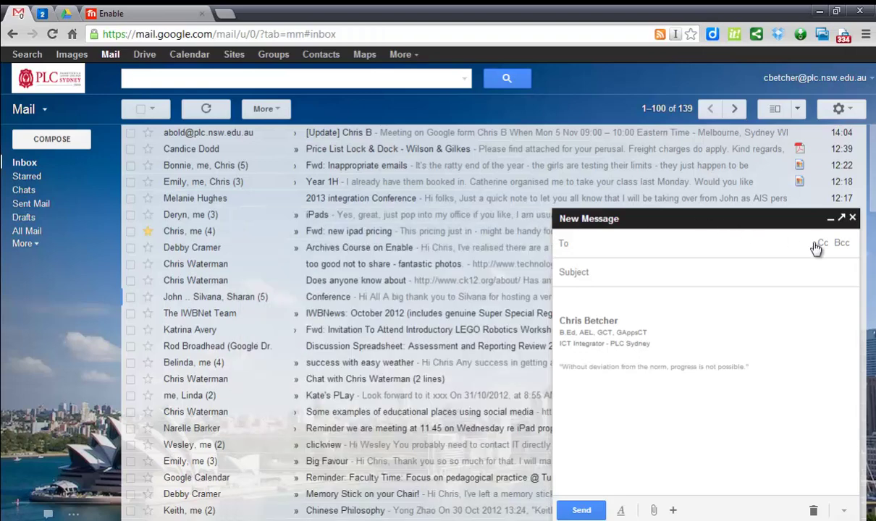
pyautogui.click(853, 218)
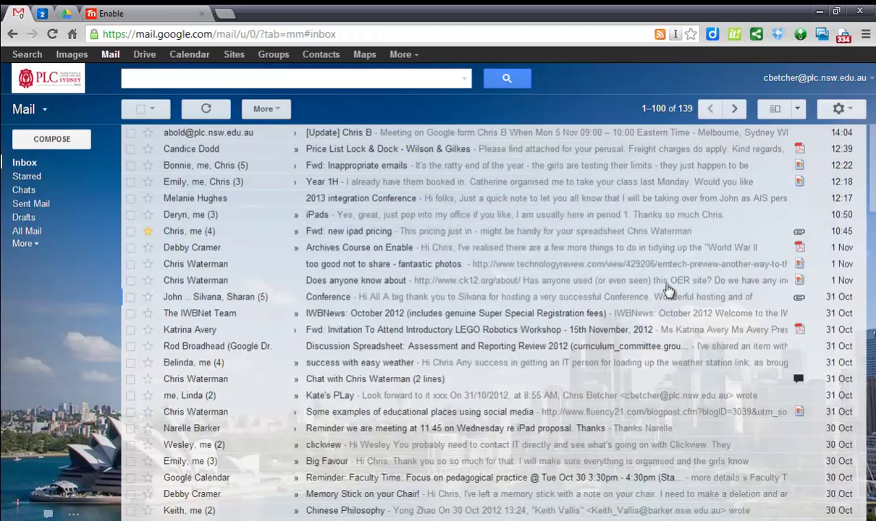
# Start a new draft addressed to the suggested 'co…' contact with subject 'test'
pyautogui.click(51, 139)
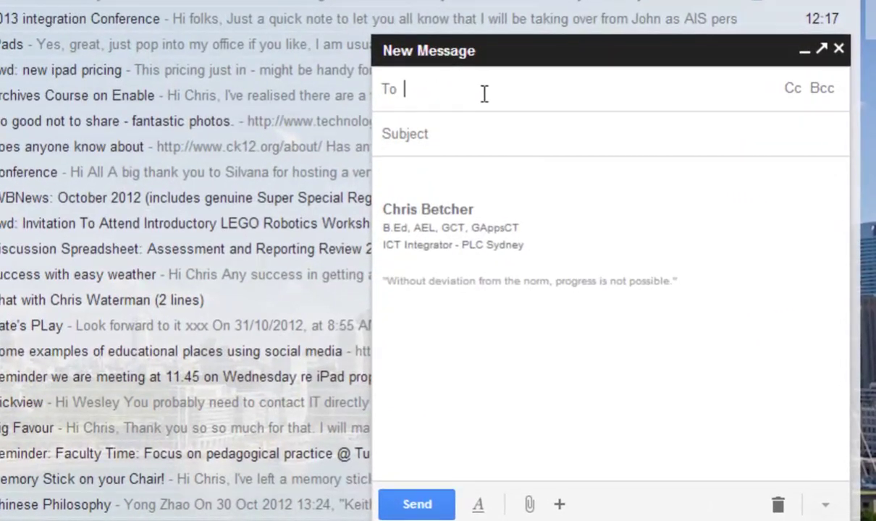
pyautogui.write('co')
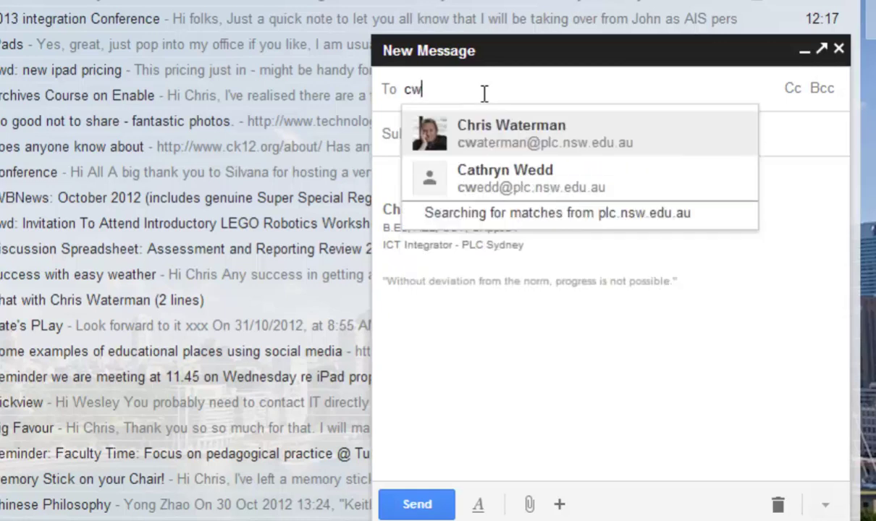
pyautogui.click(560, 129)
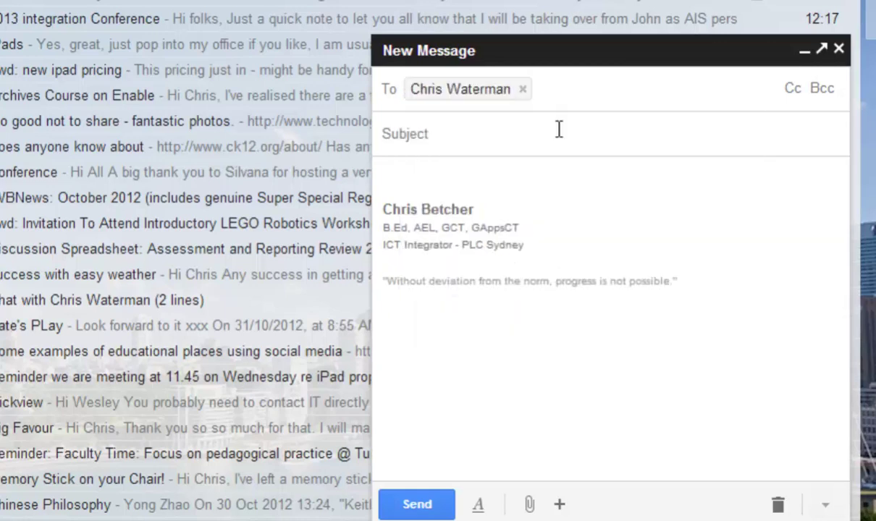
pyautogui.click(551, 132)
pyautogui.write('te')
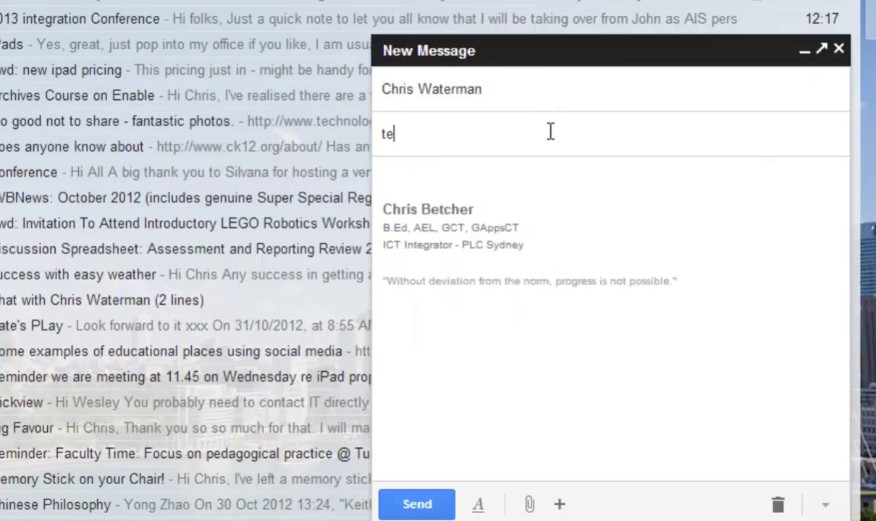
pyautogui.write('st')
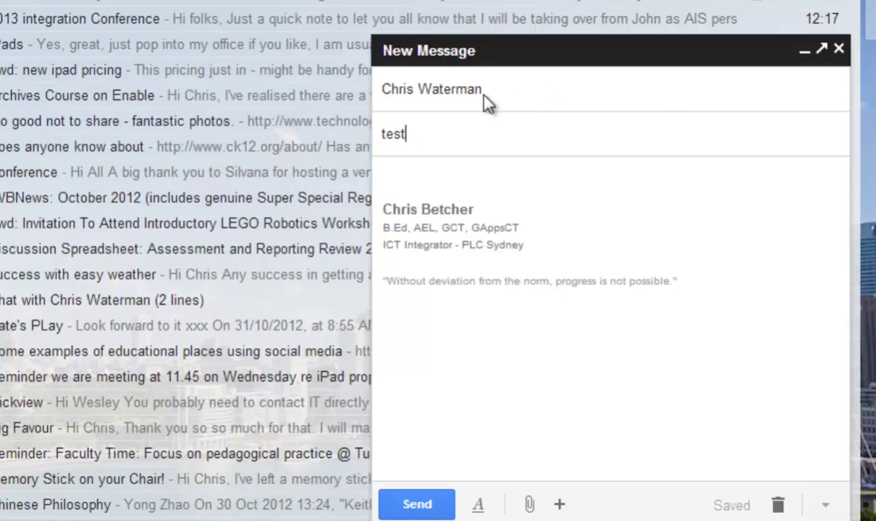
# Add the matching 'bet…' contact as Cc, then discard the draft
pyautogui.click(558, 89)
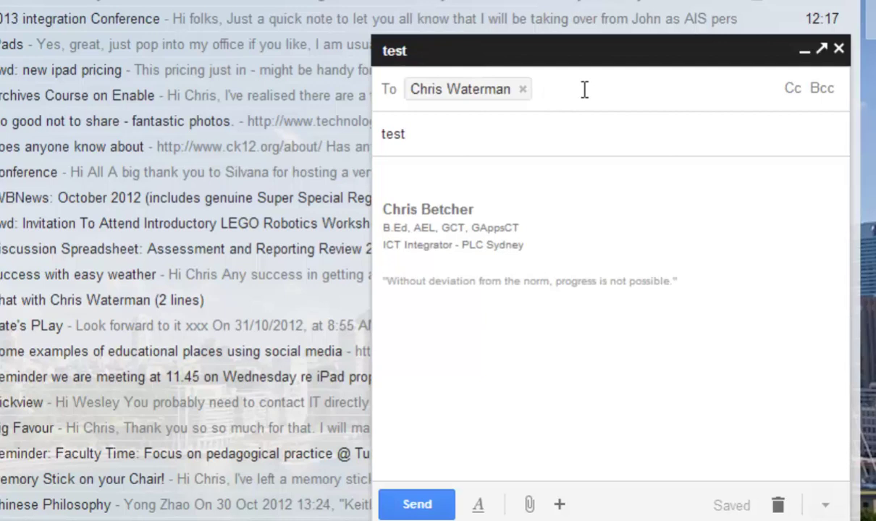
pyautogui.click(795, 88)
pyautogui.write('b')
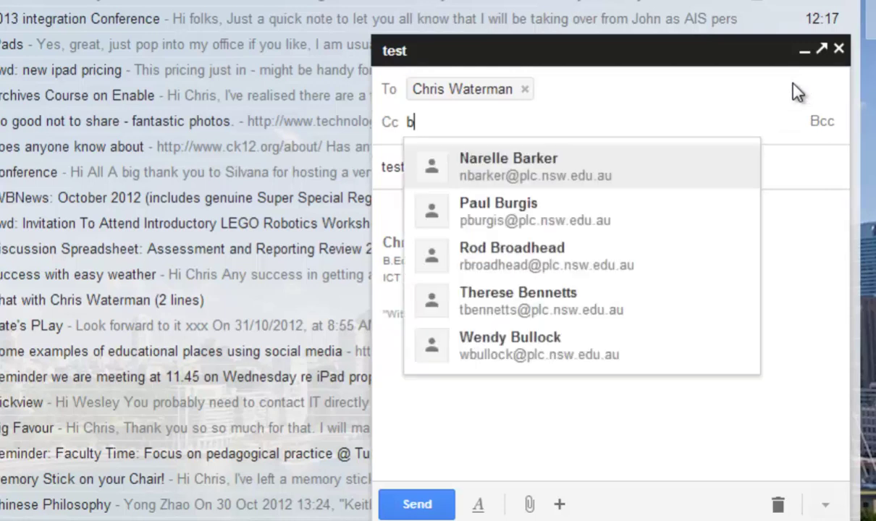
pyautogui.write('et')
pyautogui.click(741, 160)
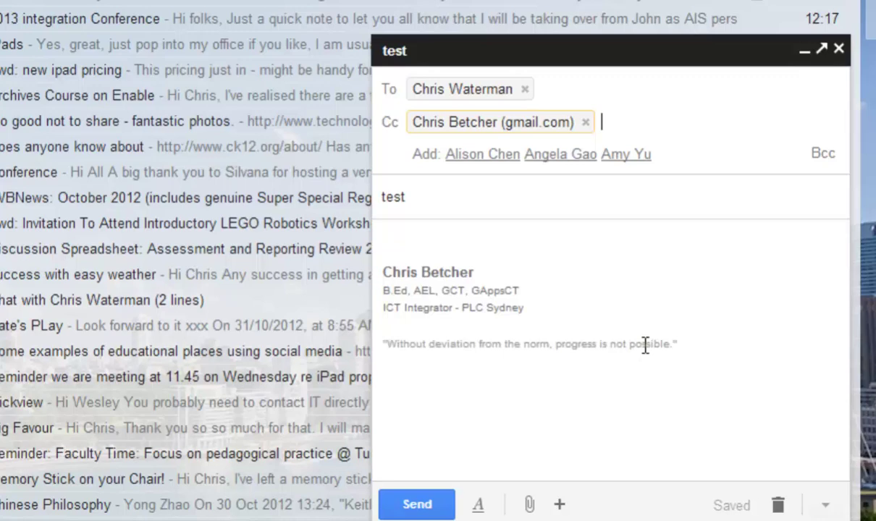
pyautogui.click(779, 506)
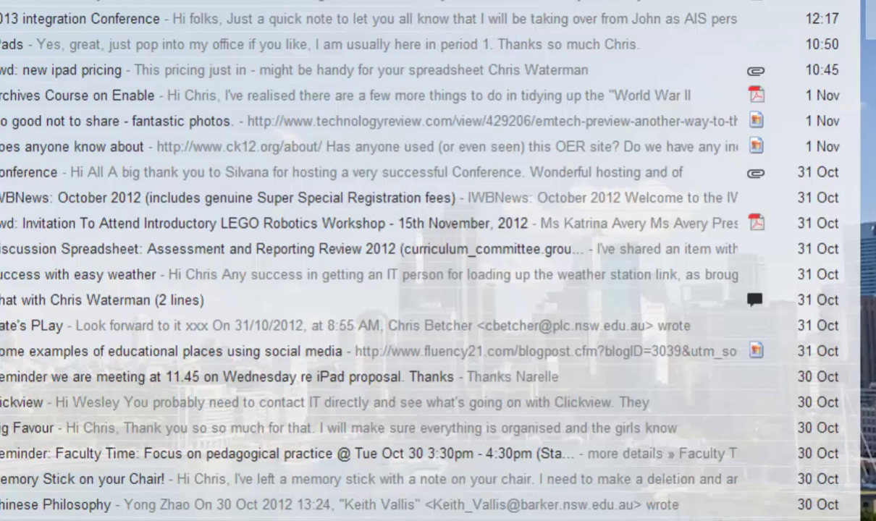
# Compose a fresh message with formatting options shown, and cancel the Attach files dialog
pyautogui.press('c')
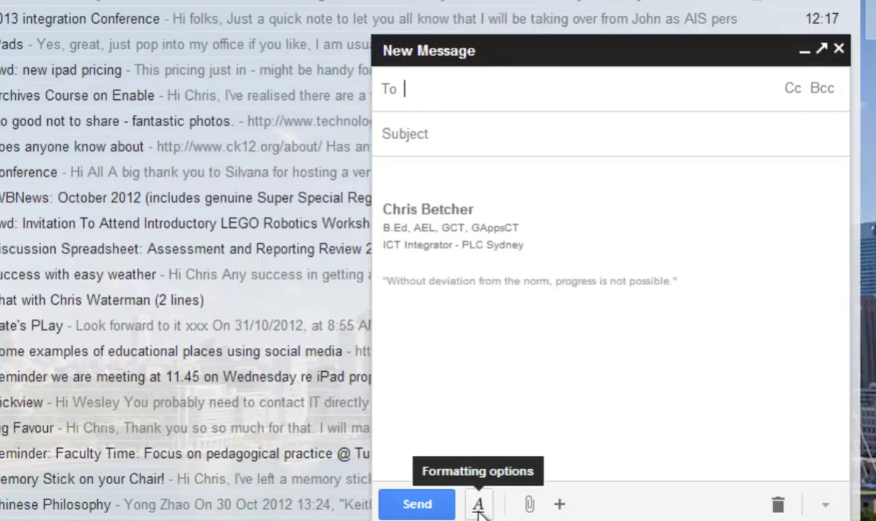
pyautogui.click(478, 506)
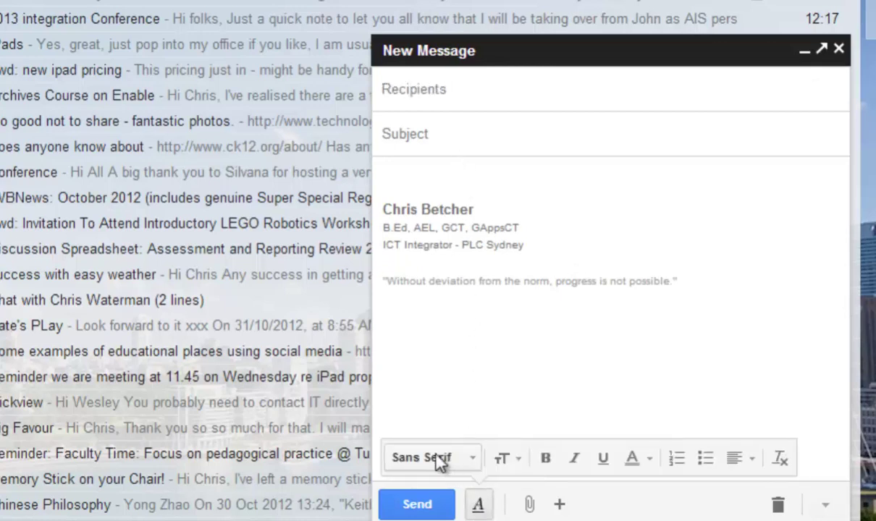
pyautogui.click(574, 458)
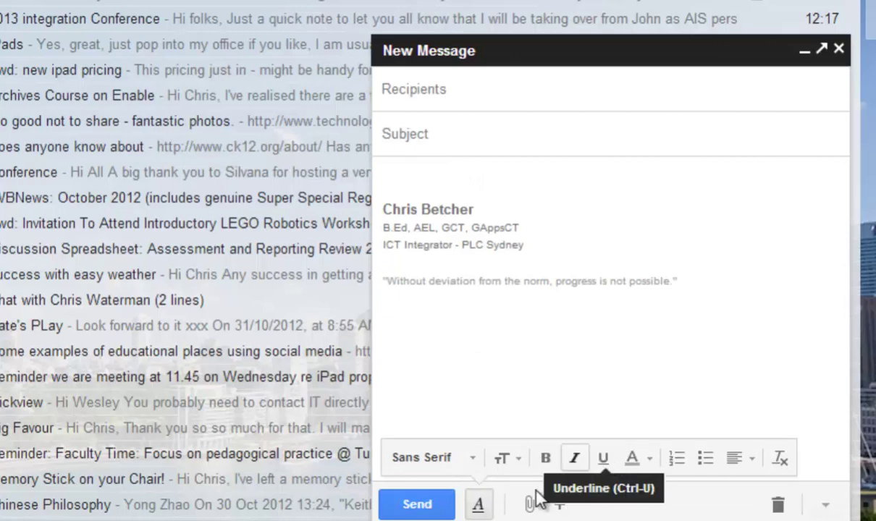
pyautogui.moveTo(559, 504)
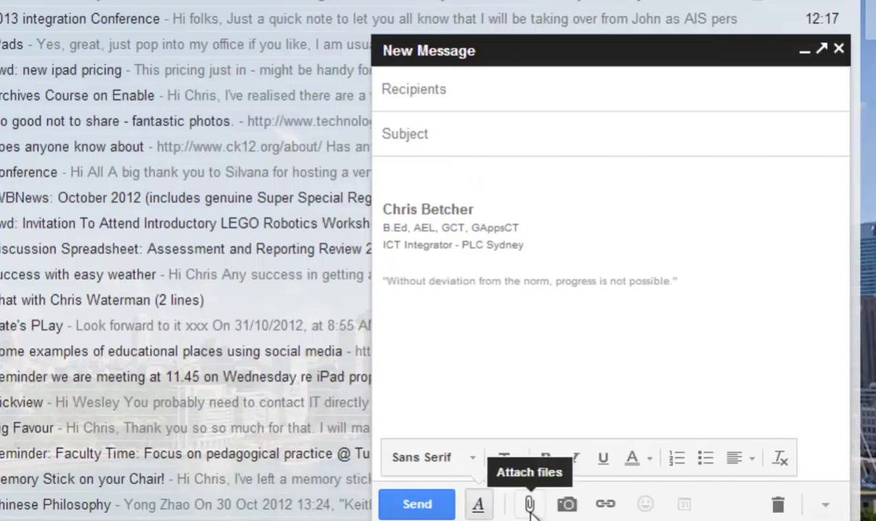
pyautogui.click(530, 505)
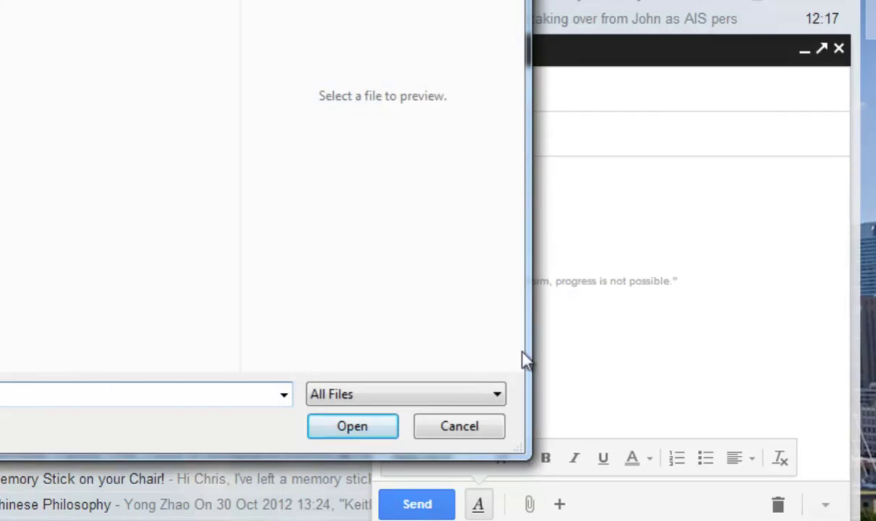
pyautogui.click(457, 428)
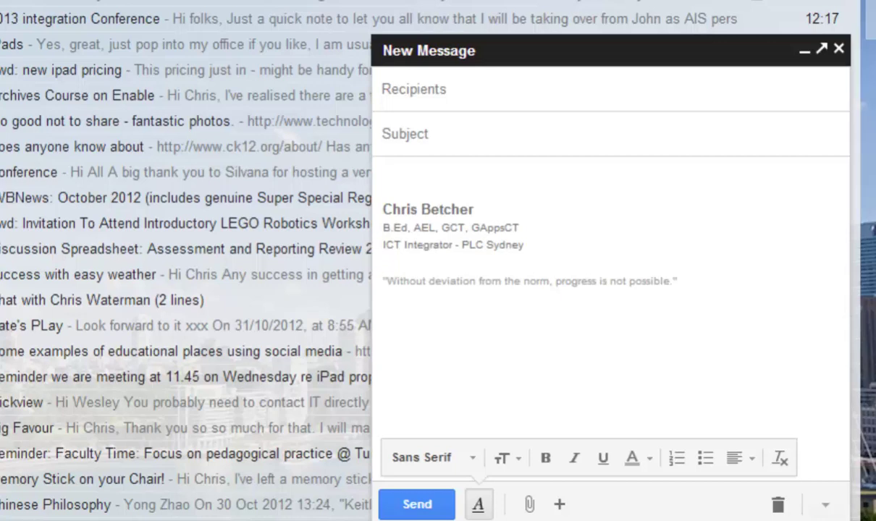
# Try the Insert photos option, then hide the formatting toolbar again
pyautogui.click(566, 504)
pyautogui.click(478, 505)
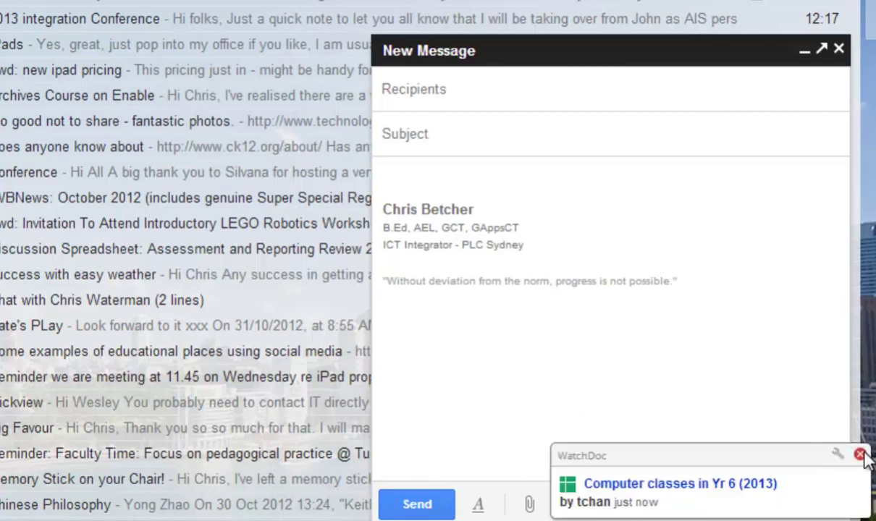
# Close the WatchDoc popup, then open and dismiss the draft's More options menu
pyautogui.click(861, 454)
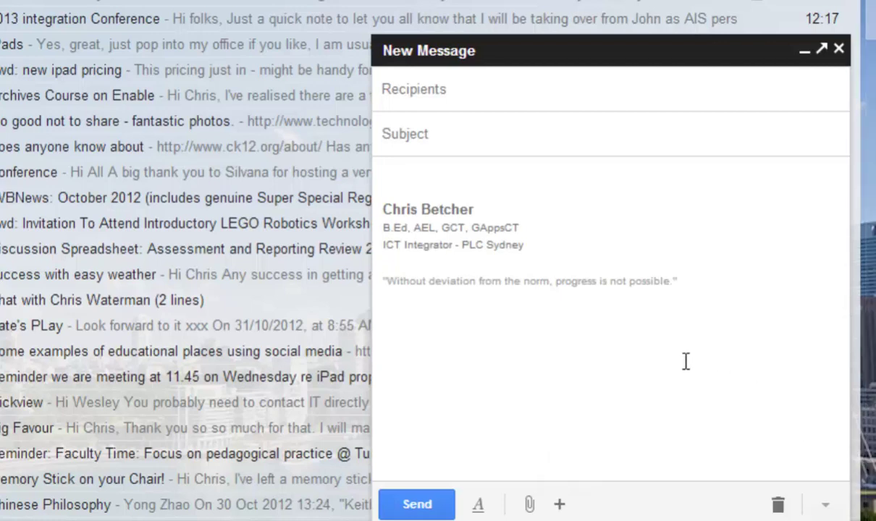
pyautogui.click(827, 506)
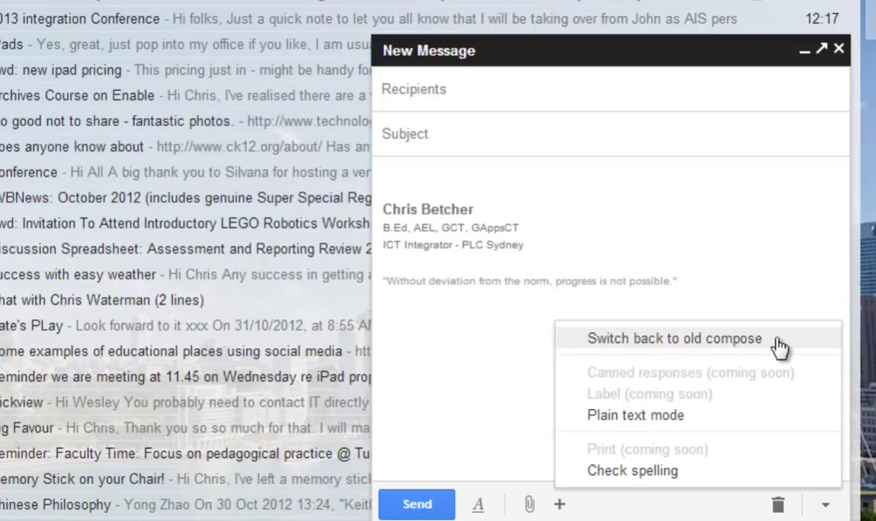
pyautogui.click(461, 385)
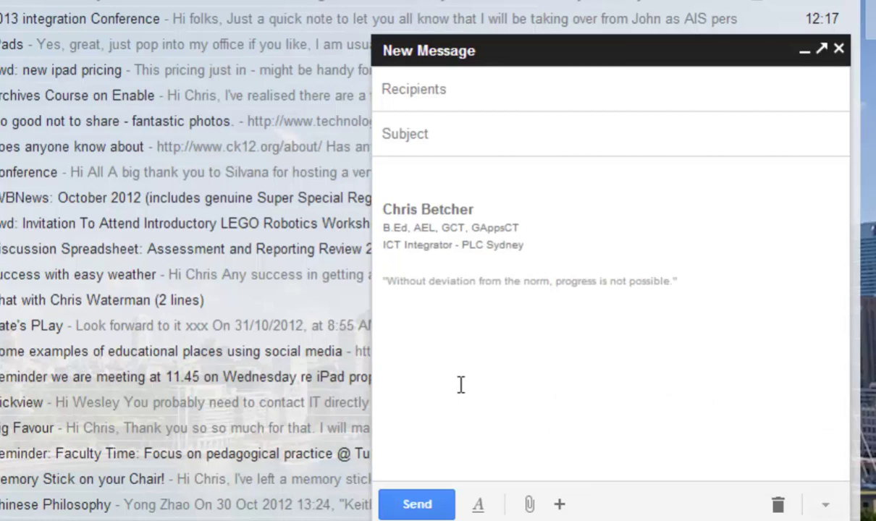